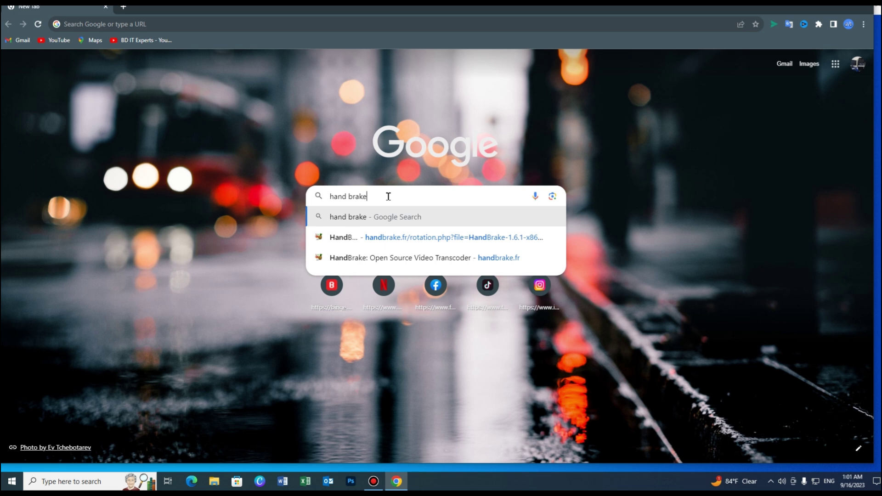
# - Search the web for hand brake, open the official handbrake.fr site and save the HandBrake 1.6.1 Windows installer in the Documents folder
pyautogui.press('Return')
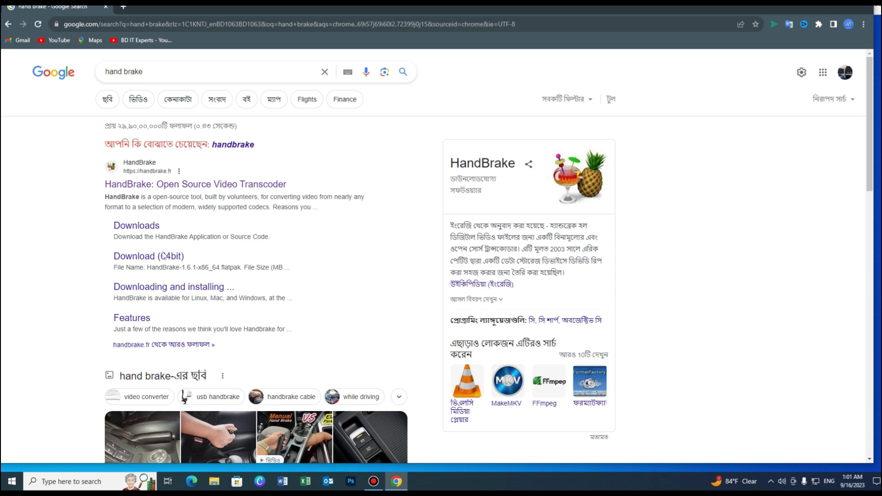
pyautogui.click(144, 167)
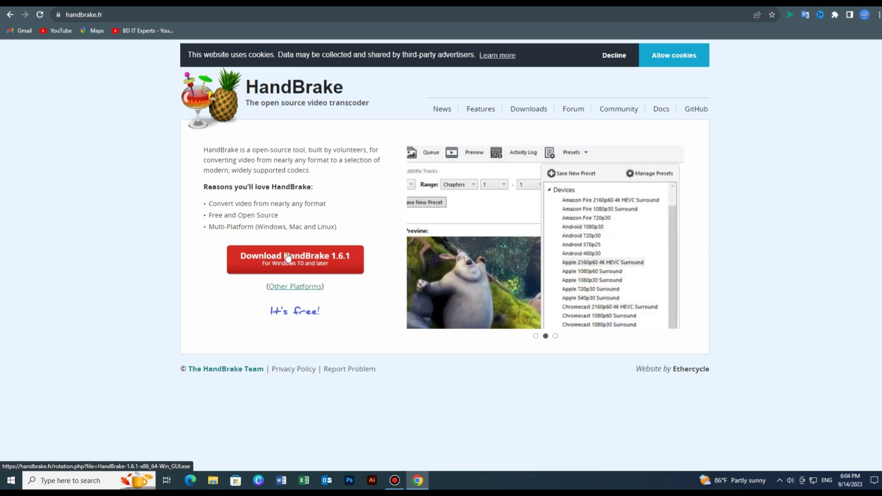
pyautogui.click(288, 257)
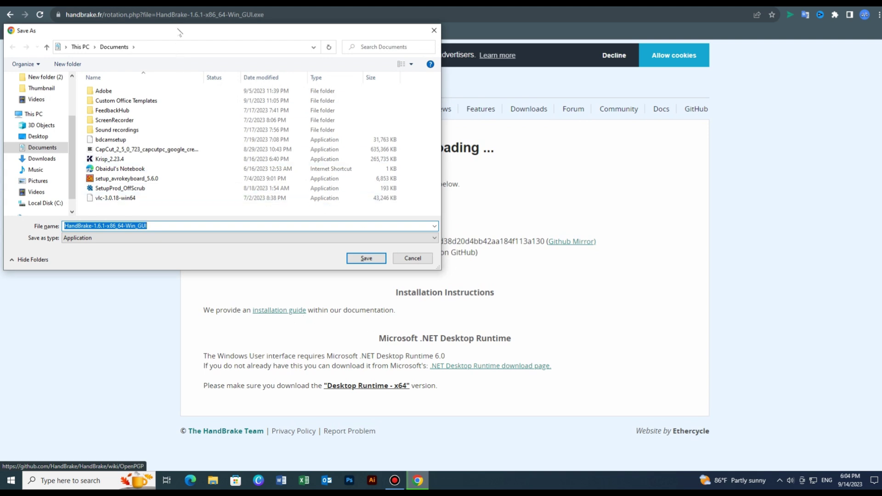
pyautogui.moveTo(178, 28); pyautogui.dragTo(218, 94)
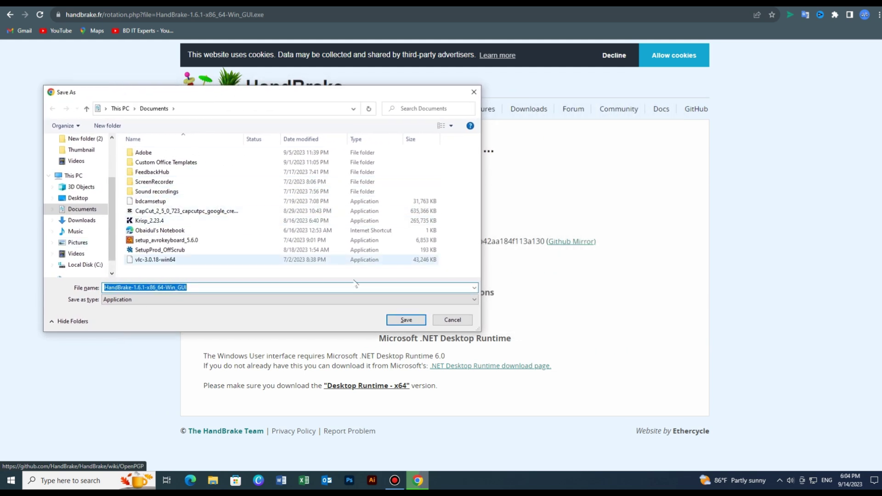
pyautogui.click(407, 320)
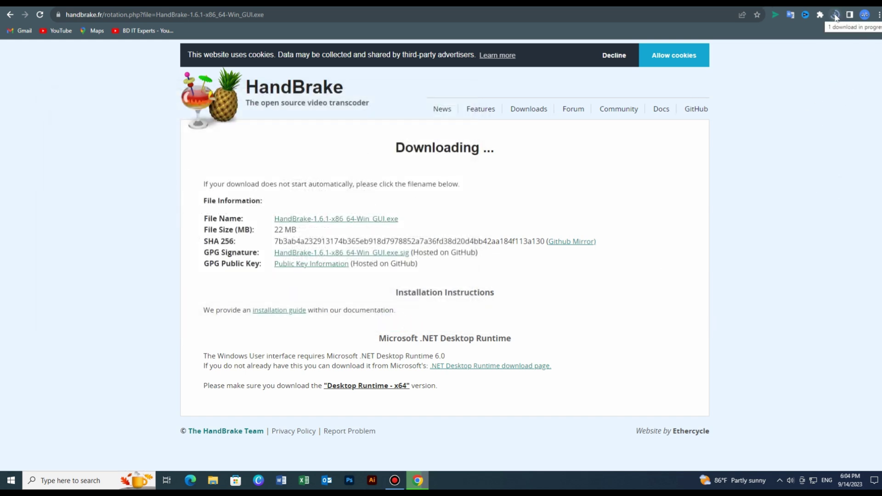
# - Run the downloaded HandBrake-1.6.1-x86_64-Win_GUI.exe installer and minimize the browser behind it
pyautogui.click(836, 16)
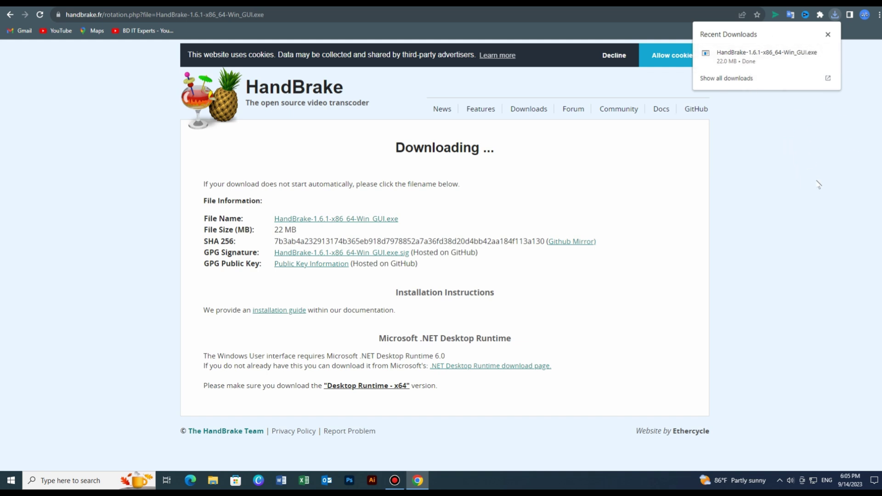
pyautogui.moveTo(740, 65)
pyautogui.click(752, 63)
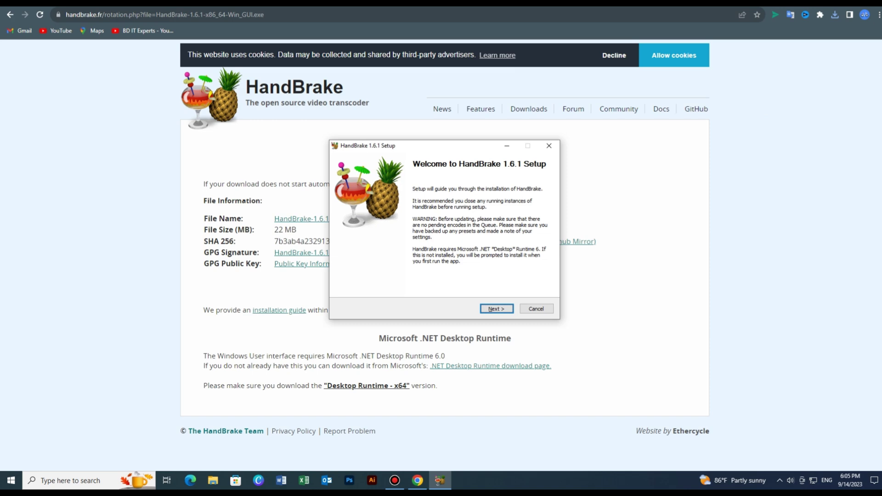
pyautogui.click(827, 3)
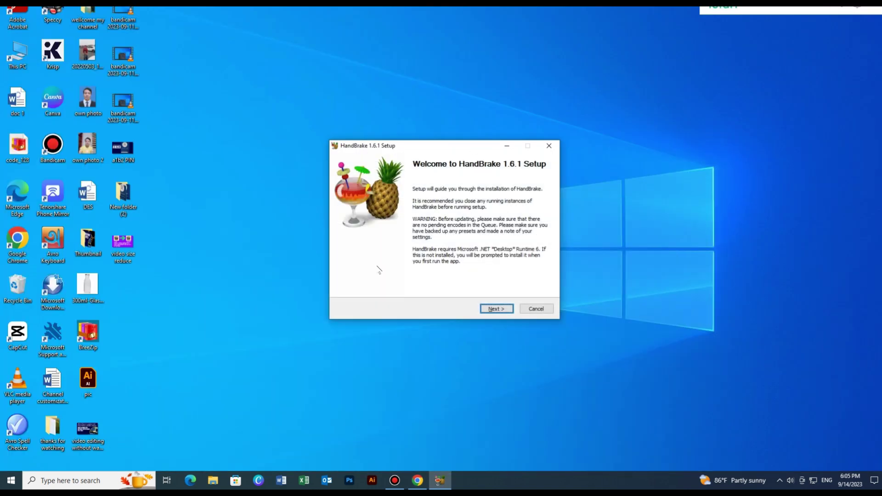
# - Install HandBrake 1.6.1 in C:\Program Files\HandBrake with a desktop shortcut for all users, and refresh the desktop
pyautogui.click(500, 311)
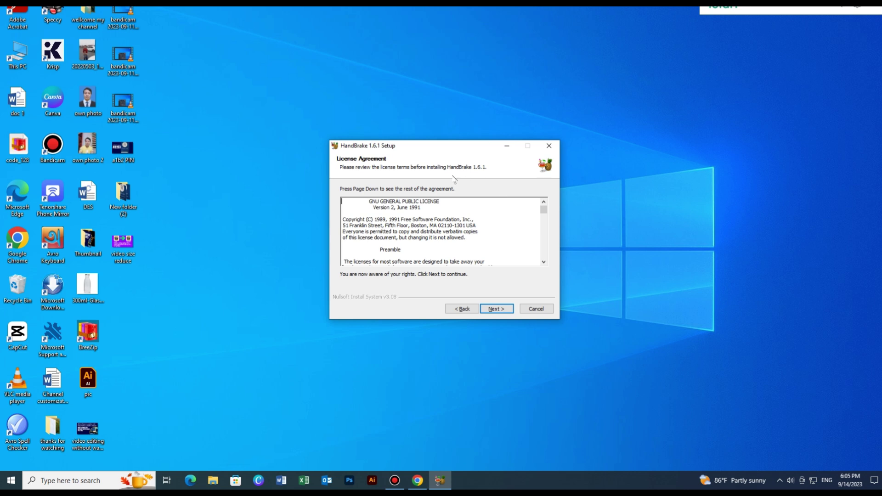
pyautogui.click(500, 312)
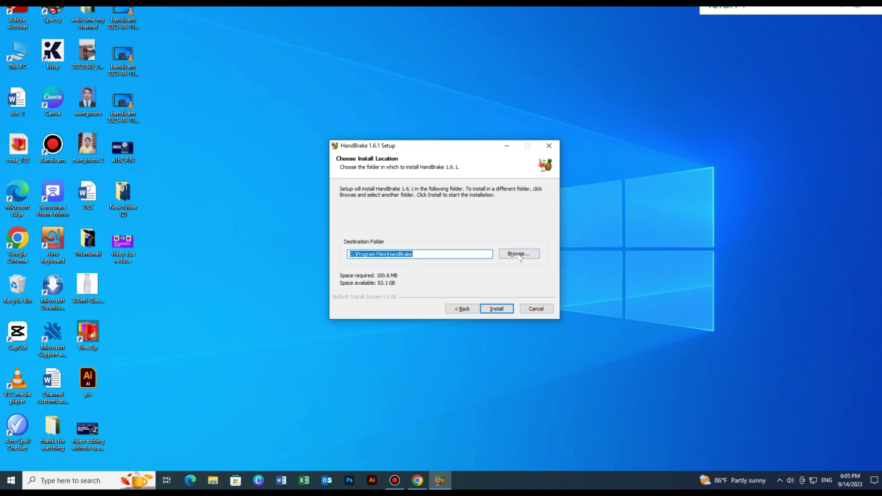
pyautogui.click(499, 312)
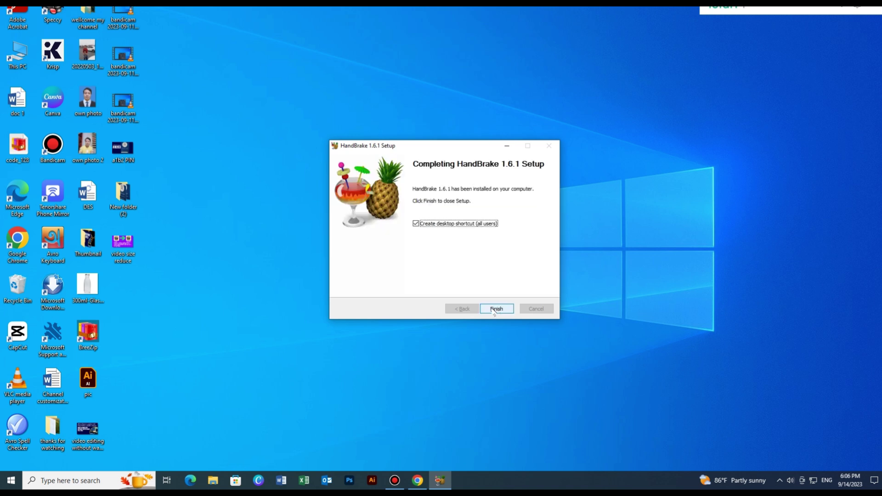
pyautogui.click(416, 224)
pyautogui.click(496, 309)
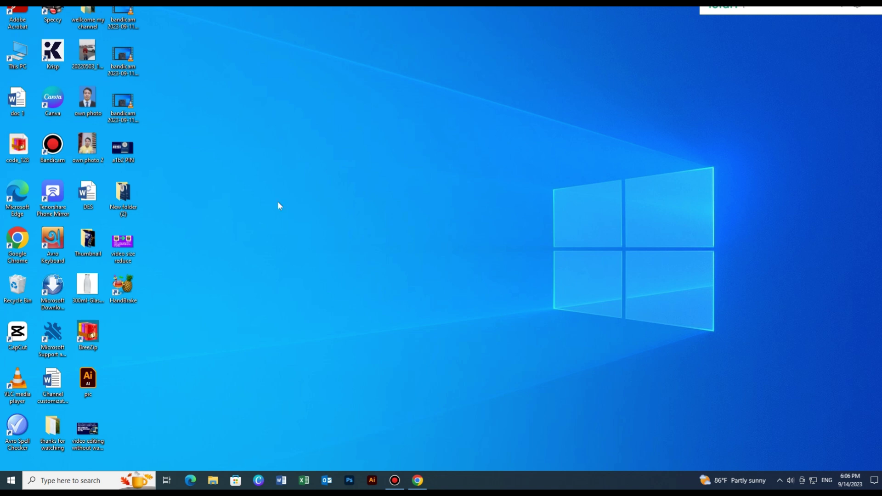
pyautogui.rightClick(250, 103)
pyautogui.click(269, 132)
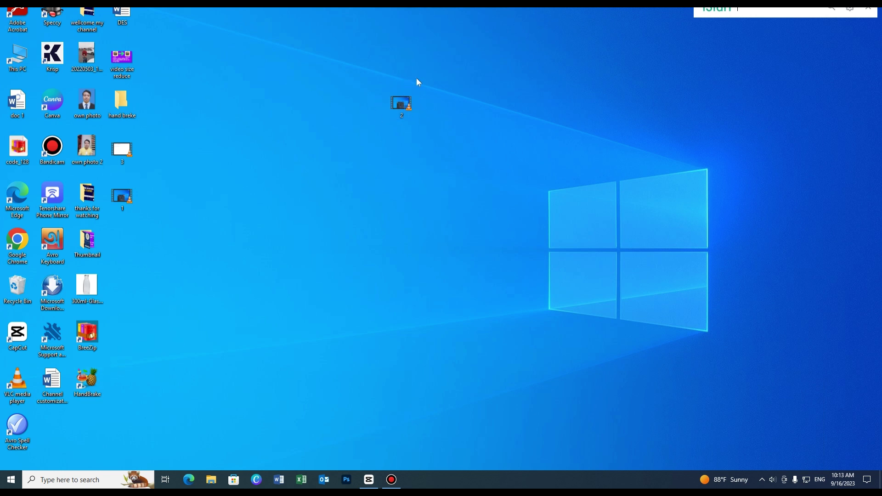
# - Load the desktop video file 2 into HandBrake and encode it as an MP4 with the default Fast 1080p30 preset
pyautogui.click(88, 385)
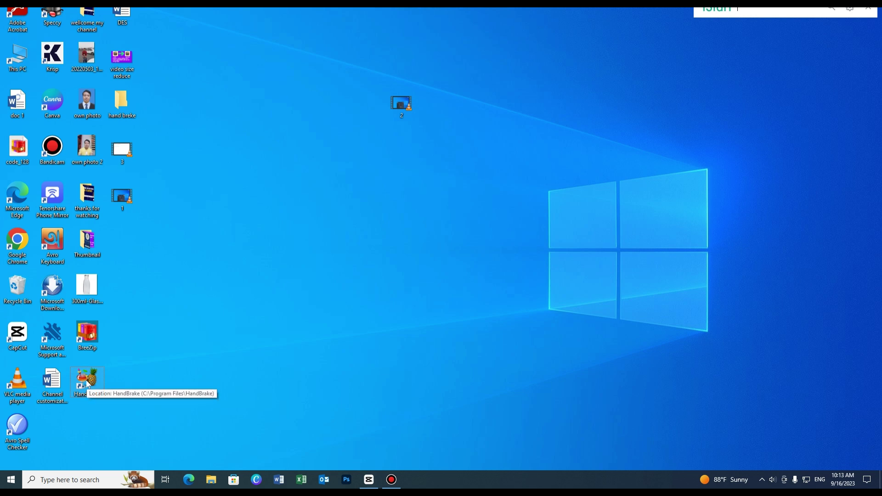
pyautogui.doubleClick(88, 384)
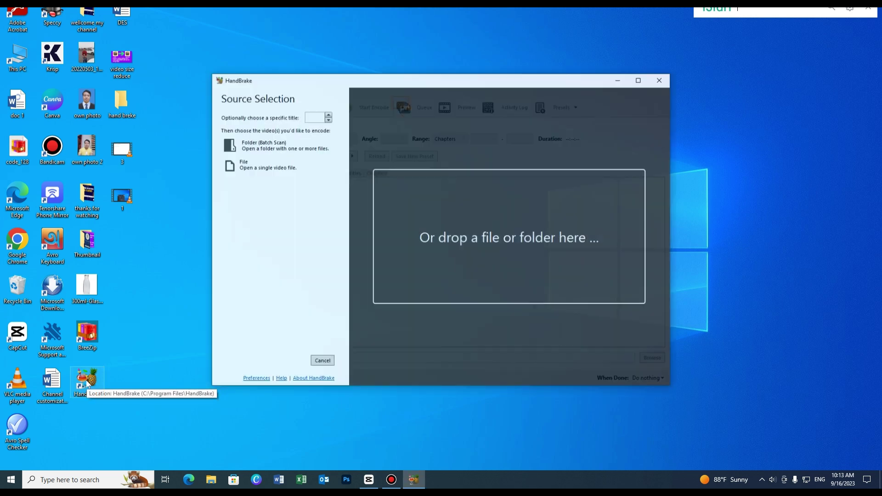
pyautogui.click(251, 170)
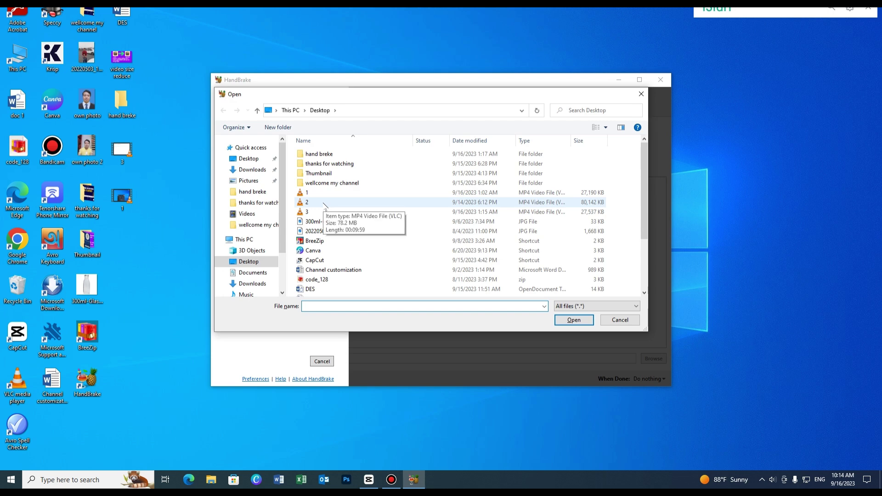
pyautogui.click(311, 204)
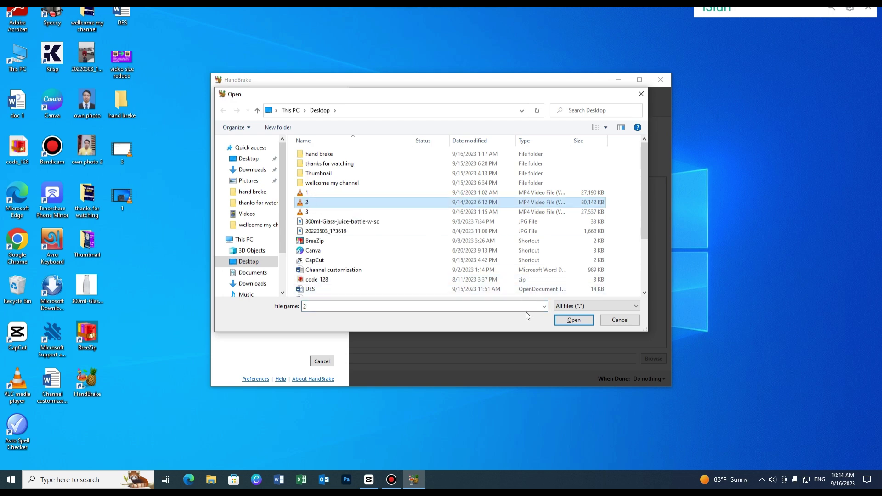
pyautogui.click(574, 320)
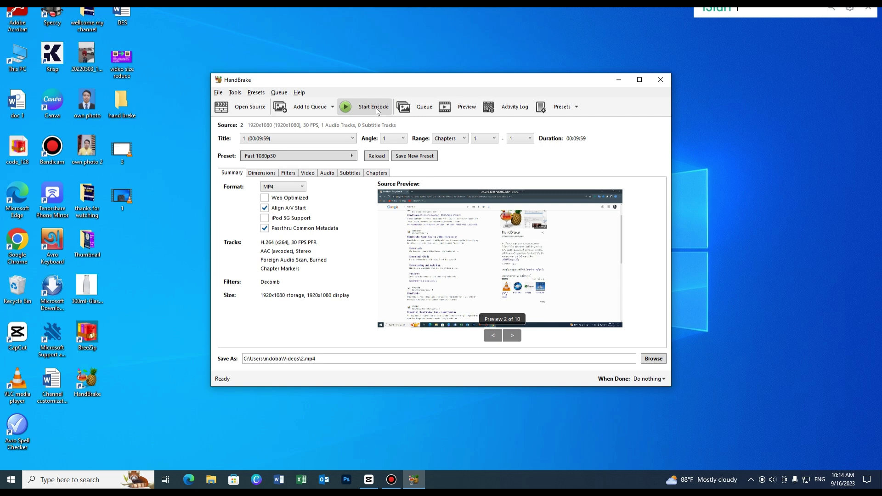
pyautogui.click(376, 111)
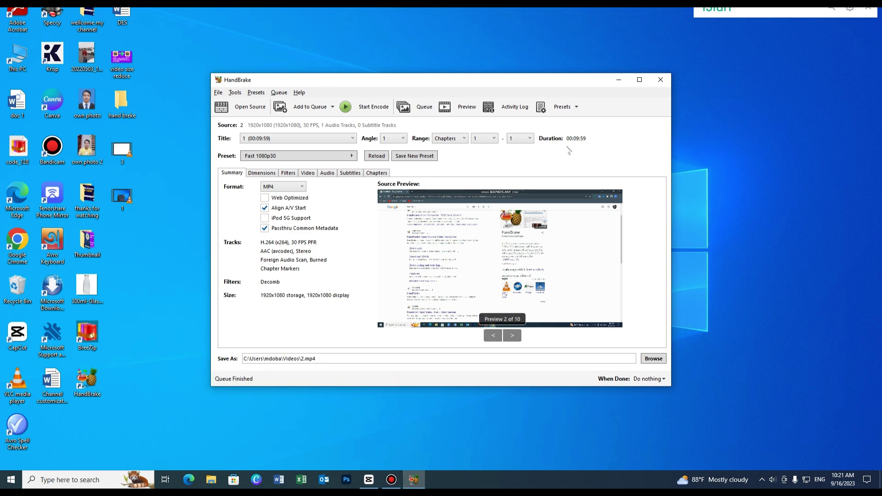
pyautogui.click(624, 85)
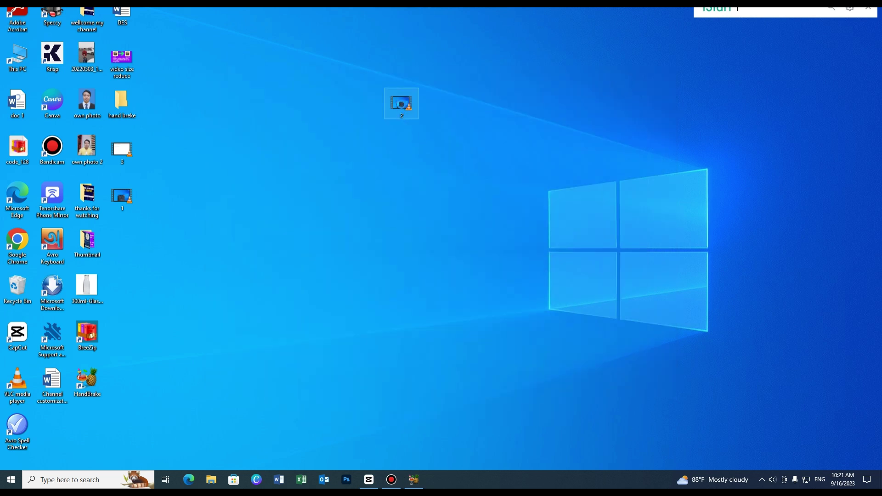
# - Check the file size of the original video 2 on the desktop in its properties
pyautogui.rightClick(401, 105)
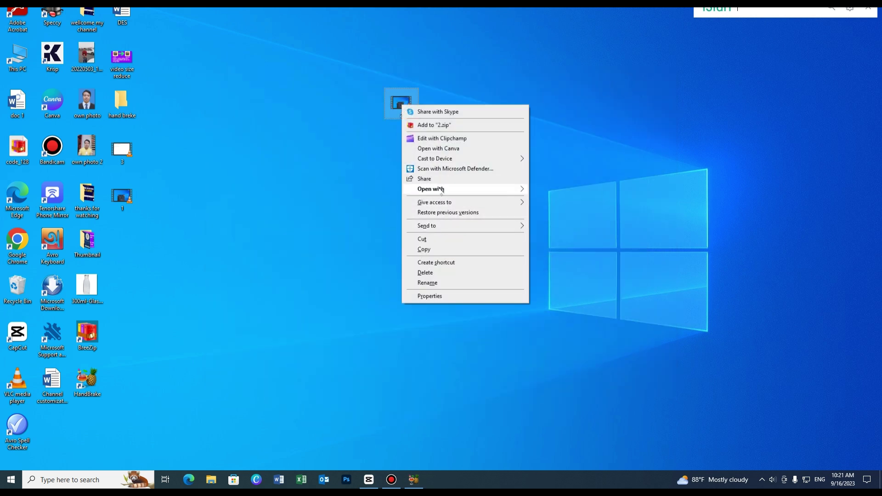
pyautogui.click(455, 296)
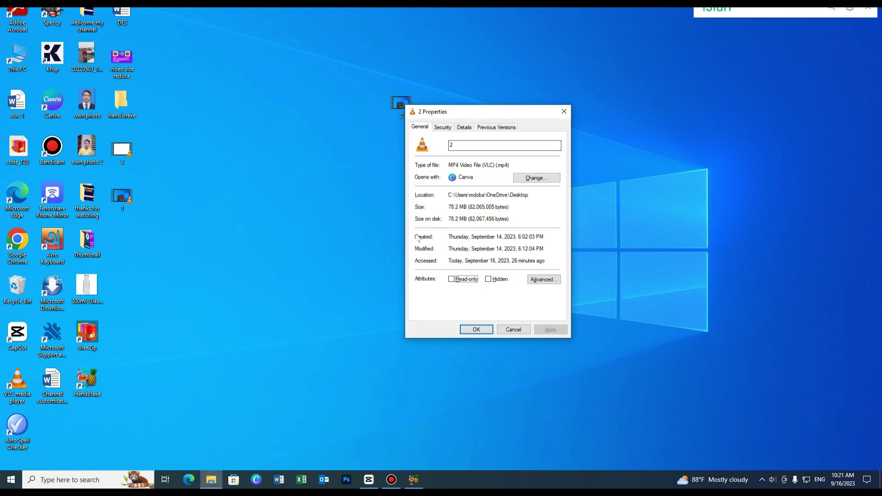
pyautogui.click(564, 111)
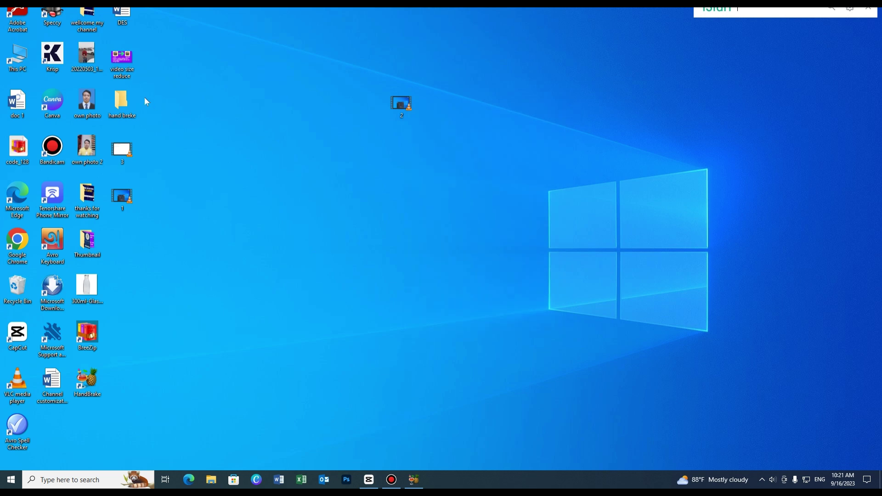
# - Open the Videos folder on This PC and check its size in the folder properties
pyautogui.doubleClick(17, 59)
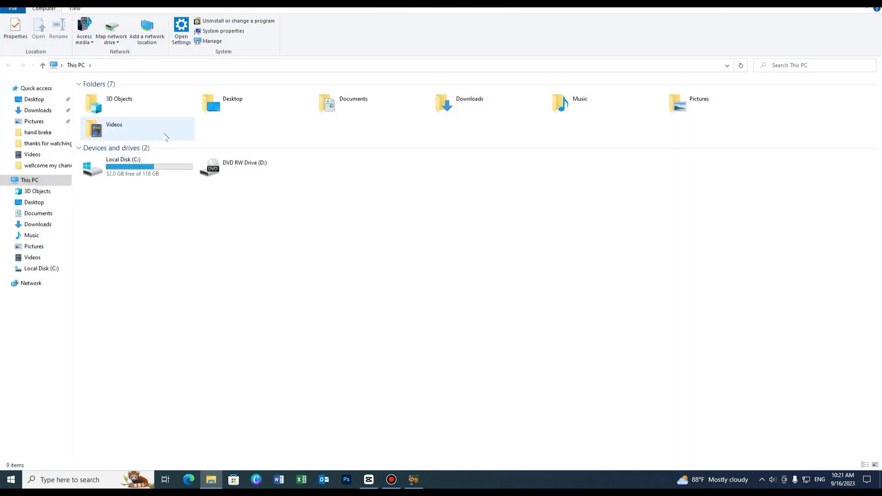
pyautogui.doubleClick(166, 137)
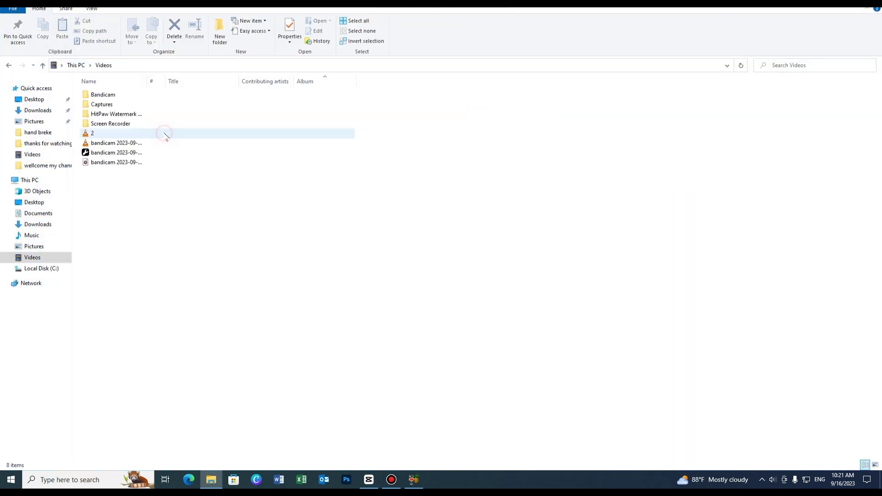
pyautogui.rightClick(147, 134)
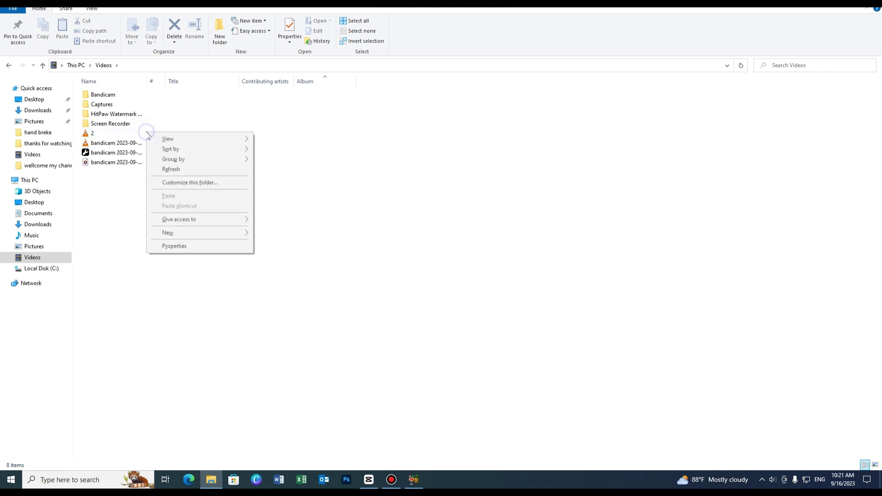
pyautogui.click(175, 246)
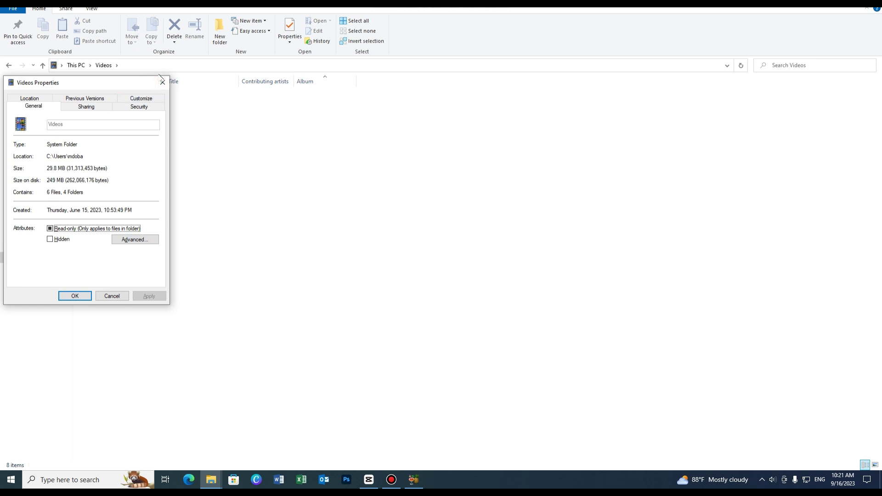
pyautogui.click(162, 83)
# - Play the encoded video 2 from the Videos folder in VLC media player
pyautogui.rightClick(112, 133)
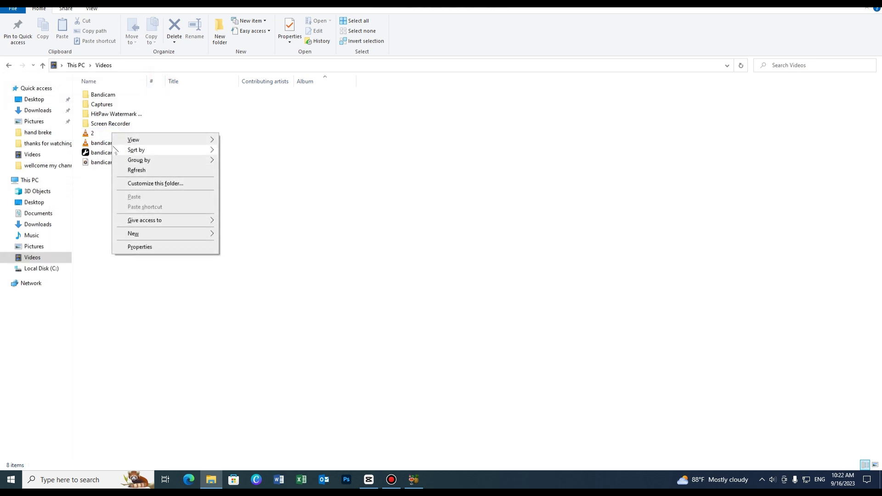
pyautogui.click(99, 133)
pyautogui.rightClick(100, 133)
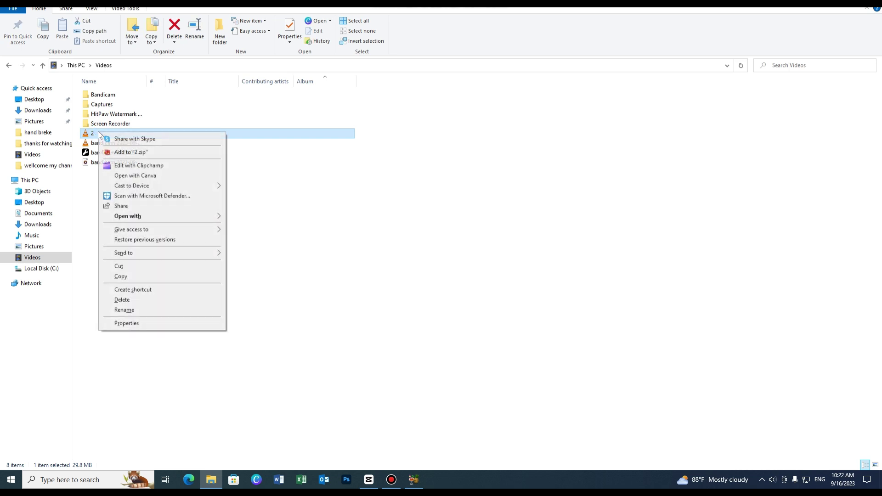
pyautogui.moveTo(159, 218)
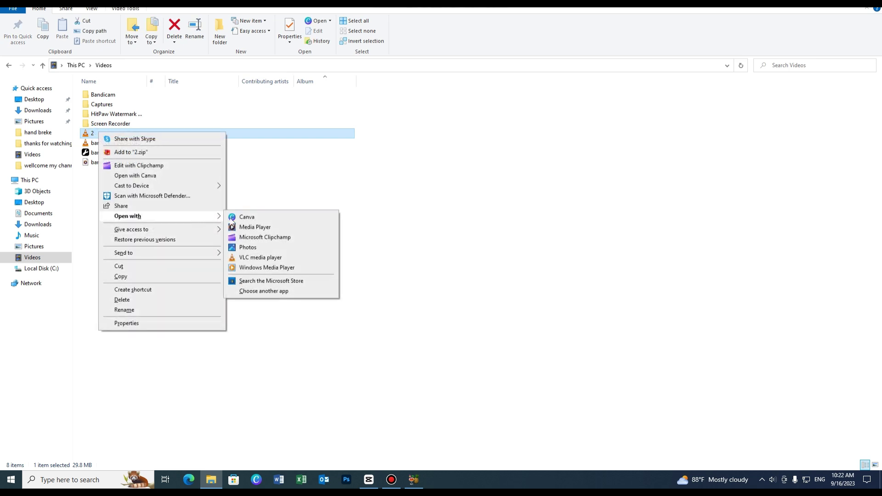
pyautogui.click(257, 258)
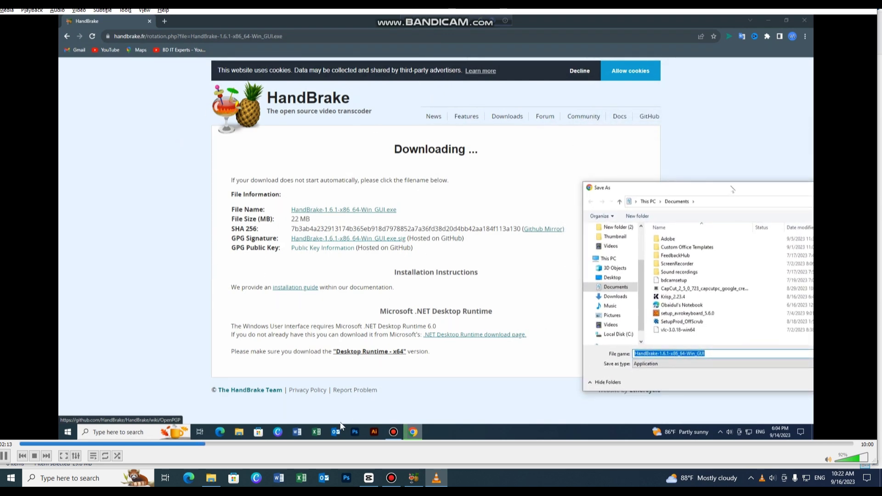
# - Skip through several points of the encoded video to examine its picture quality, and close the player
pyautogui.click(242, 445)
pyautogui.click(267, 445)
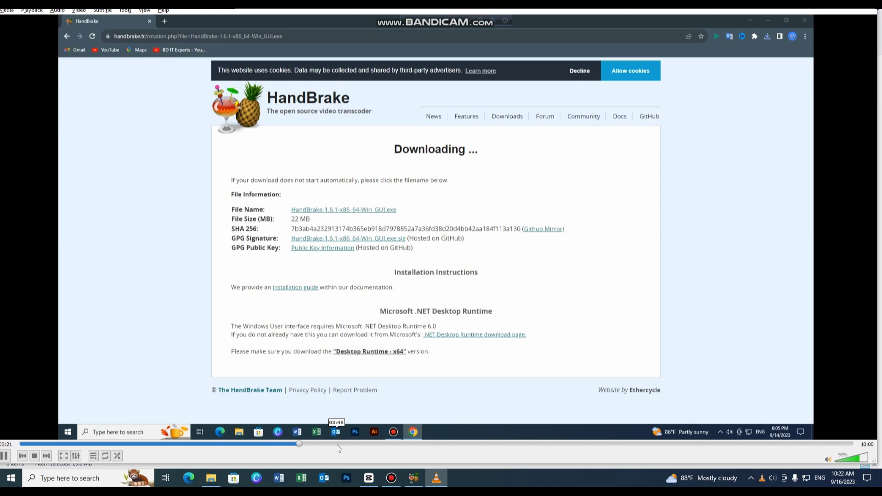
pyautogui.click(337, 444)
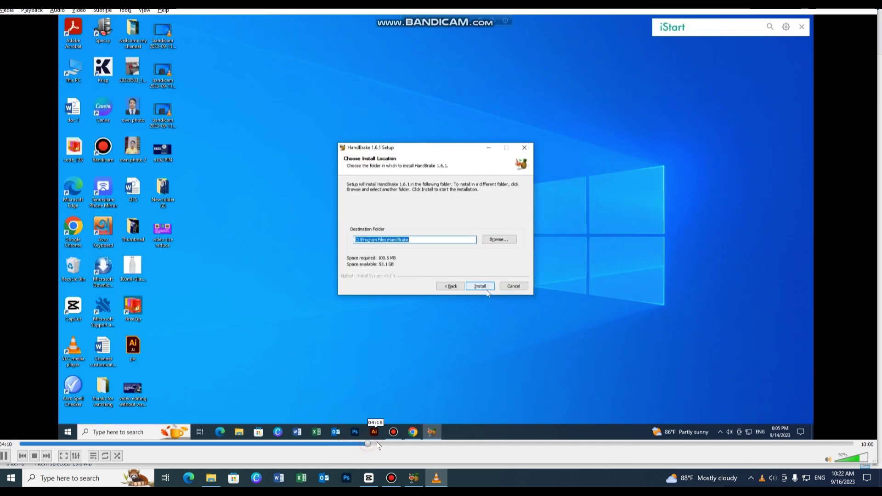
pyautogui.click(188, 445)
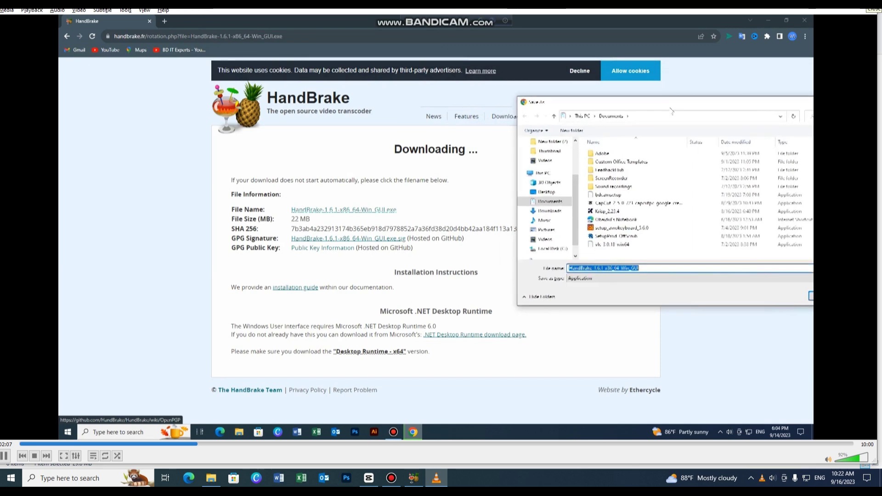
pyautogui.click(875, 3)
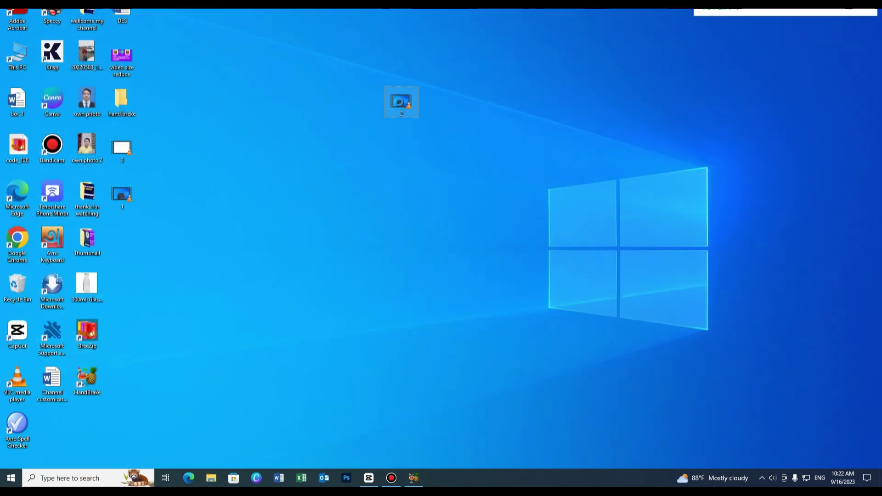
# - Play the original desktop video 2 in VLC media player and skip to about 2:00 to compare its picture quality
pyautogui.rightClick(401, 103)
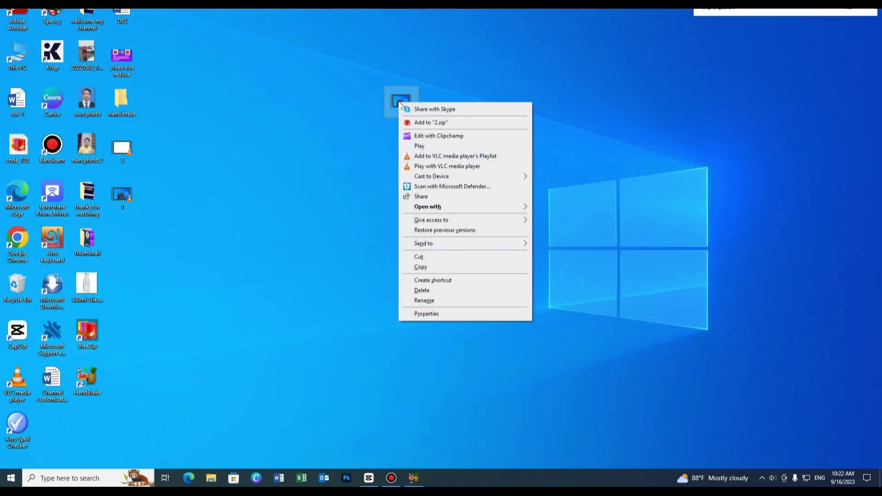
pyautogui.moveTo(432, 209)
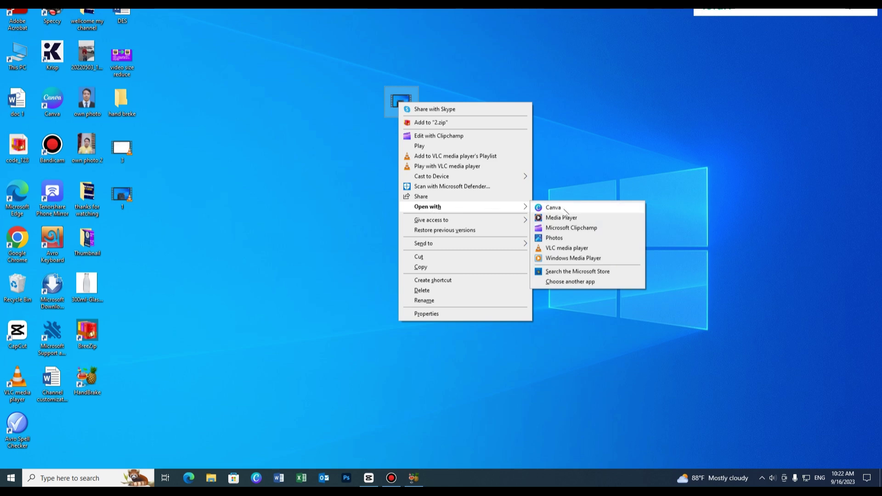
pyautogui.click(576, 248)
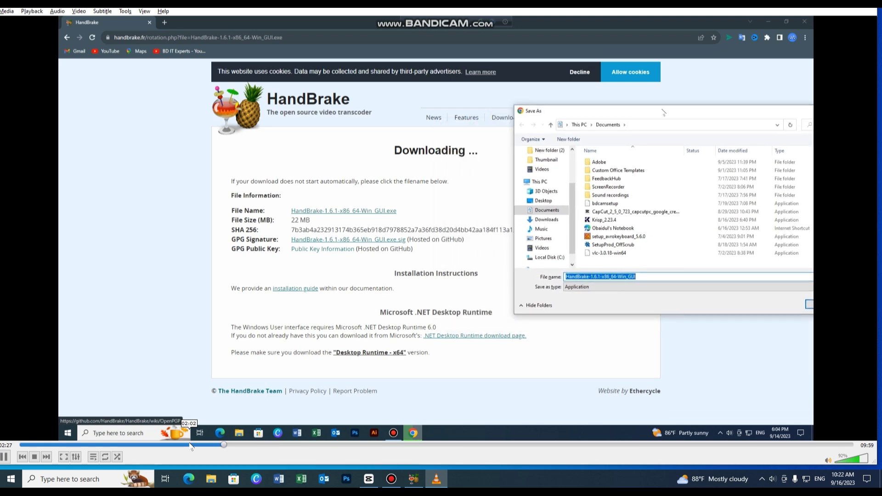
pyautogui.click(190, 445)
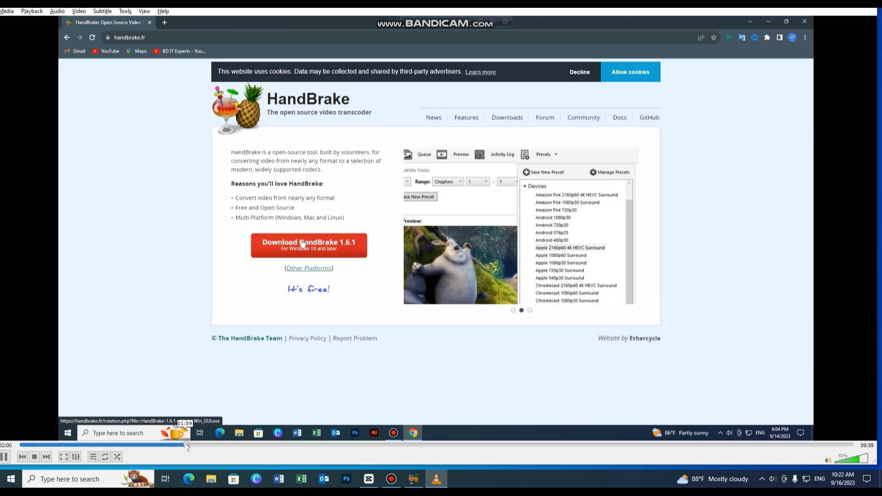